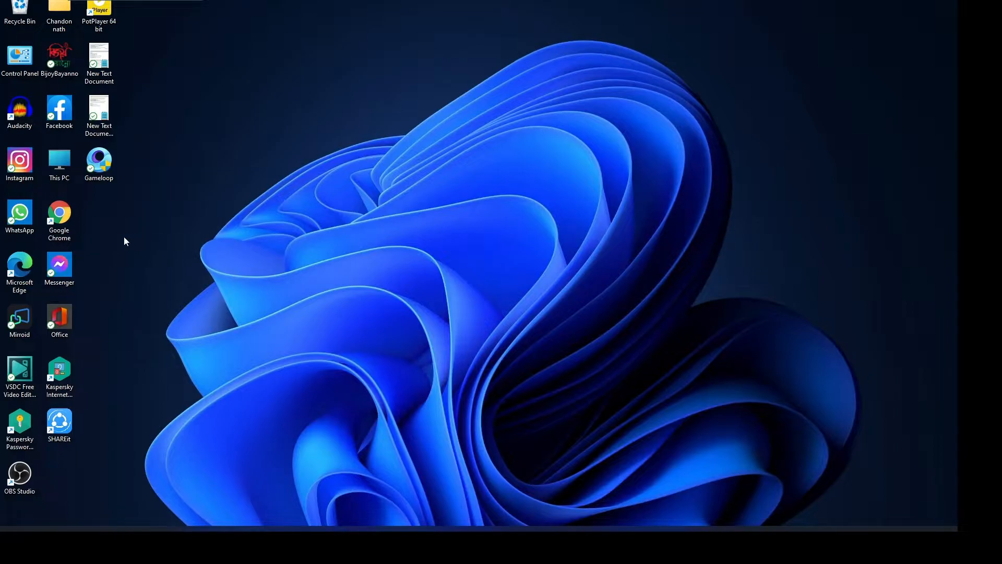
Step: Launch Chrome and search Google for 'gmail'
double_click(62, 224)
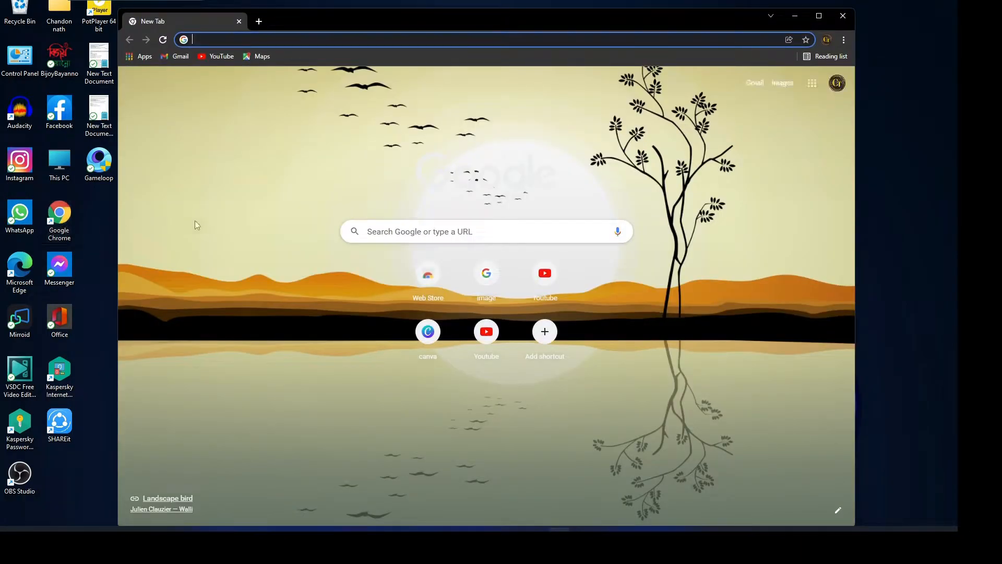
click(374, 232)
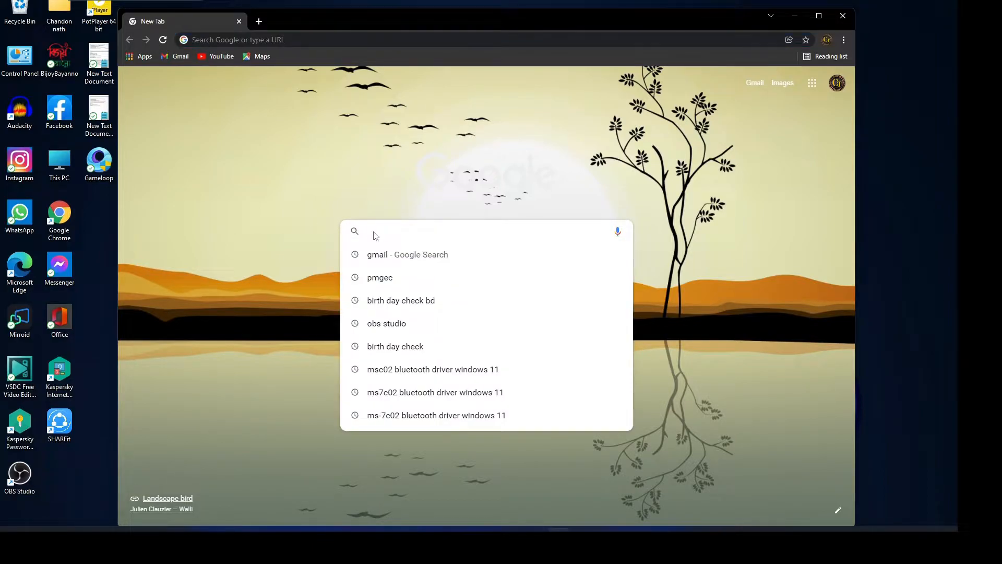
text(gm)
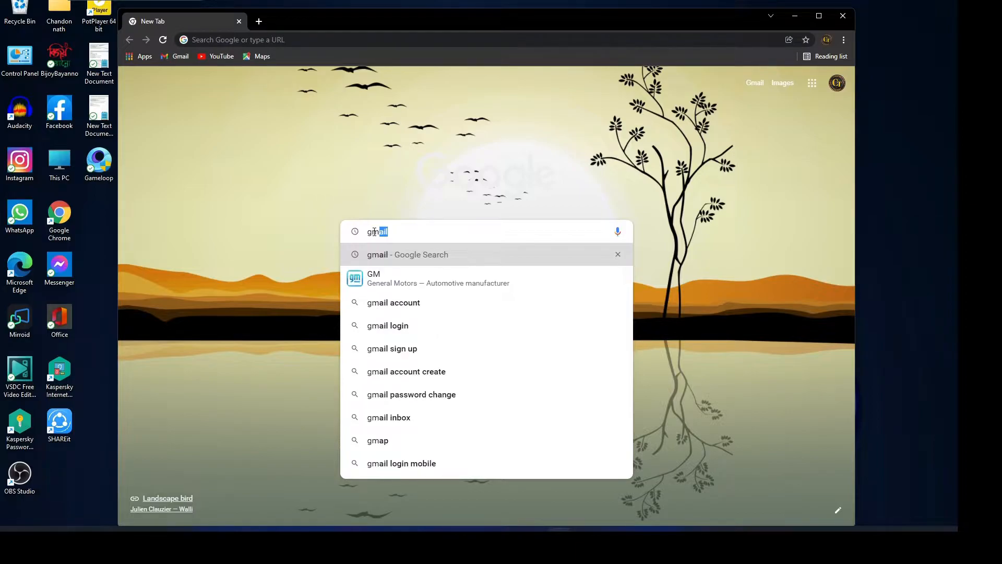
text(ail)
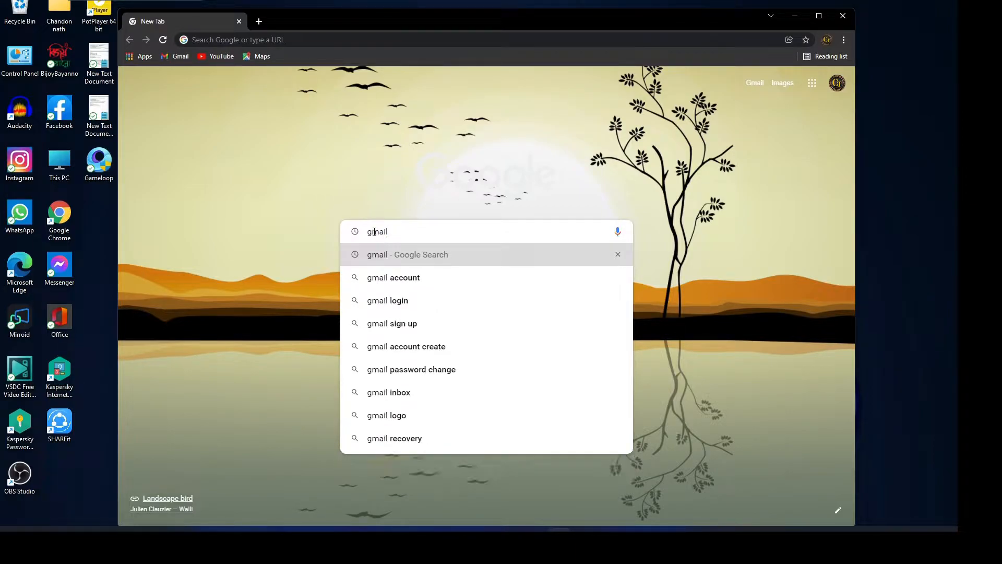
key(Return)
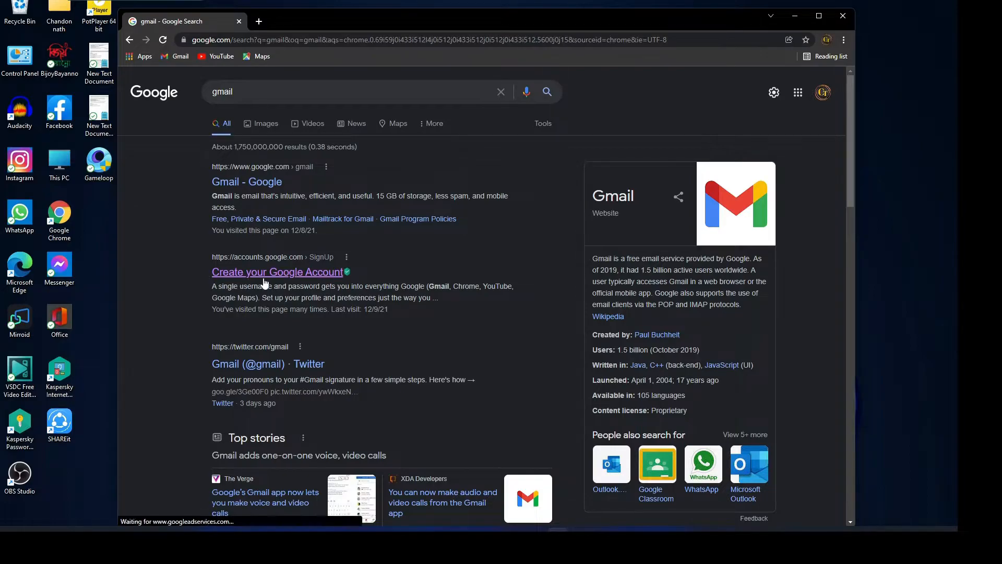
Step: Open the Create your Google Account page and enter the first and last name
click(302, 274)
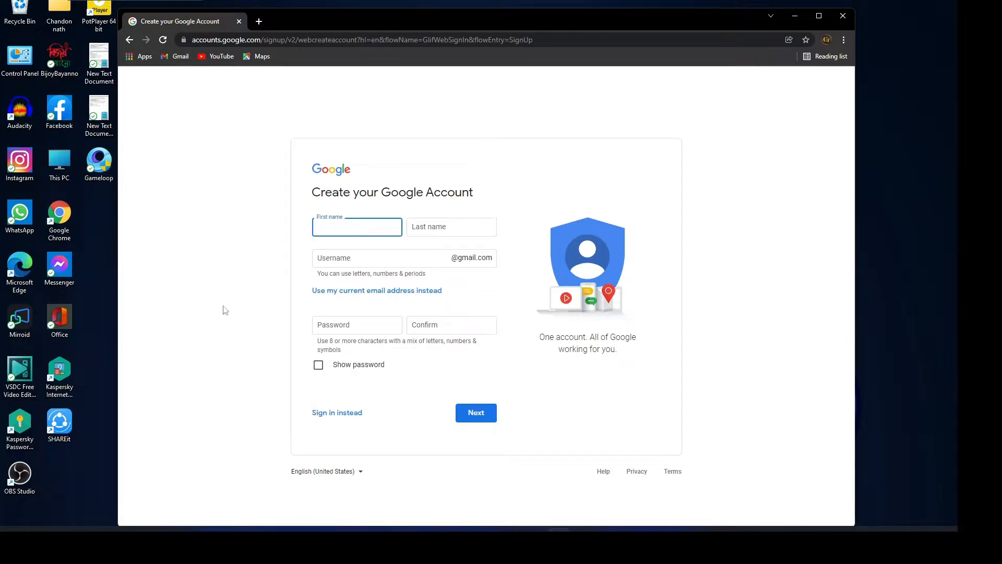
text(chandon)
click(412, 227)
text(tech)
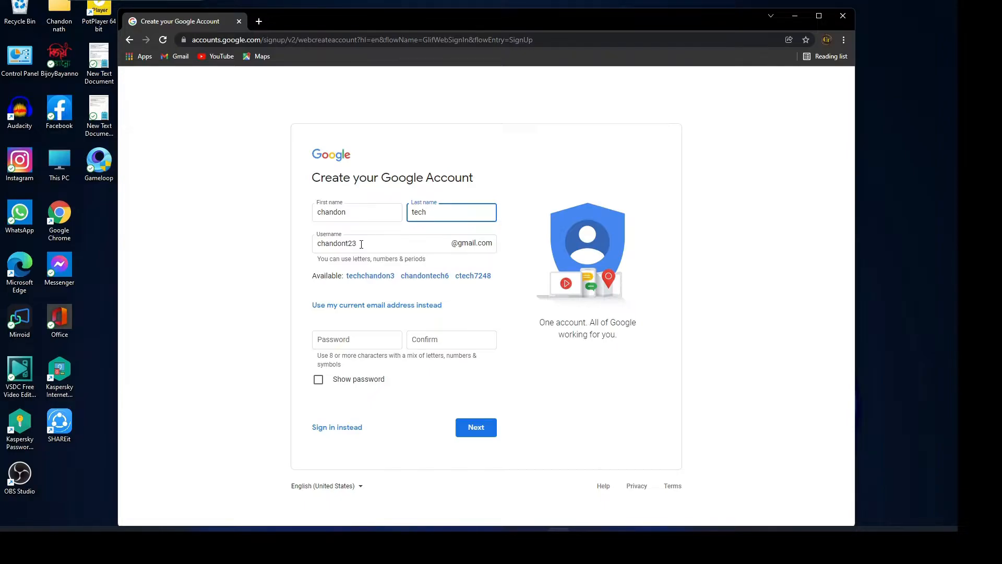
Step: Clear the suggested username and type a custom username, correcting its ending along the way
drag(361, 245, 317, 245)
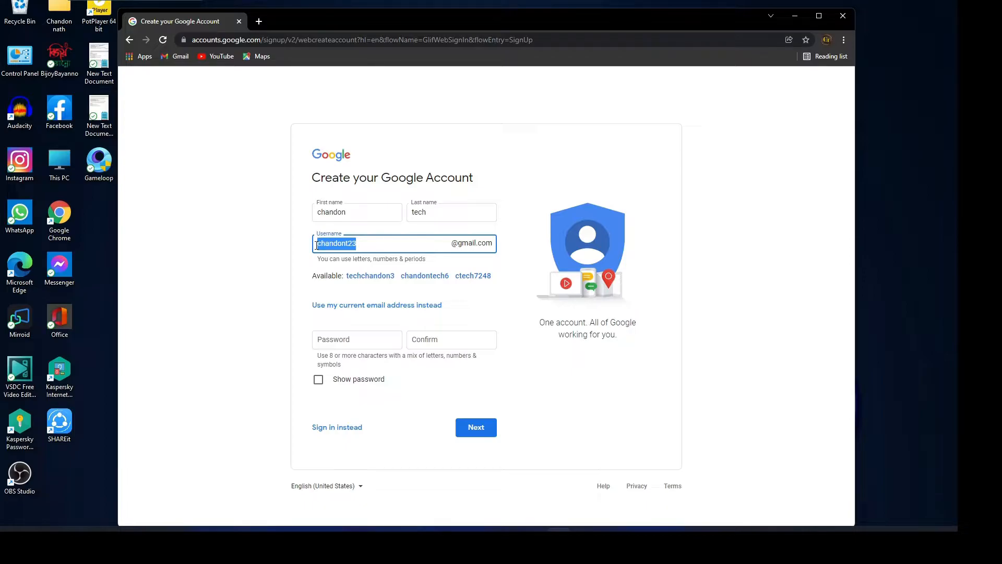
key(BackSpace)
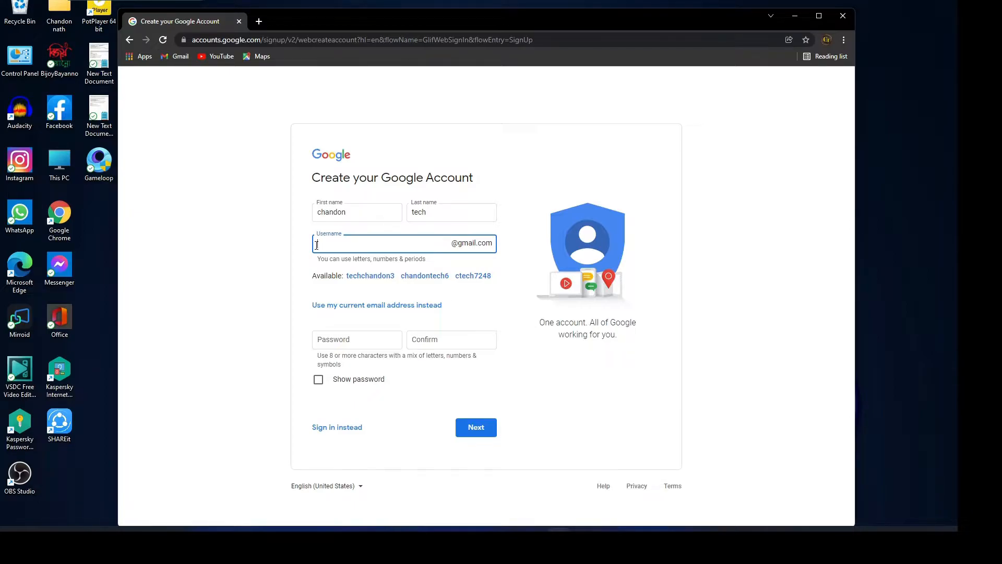
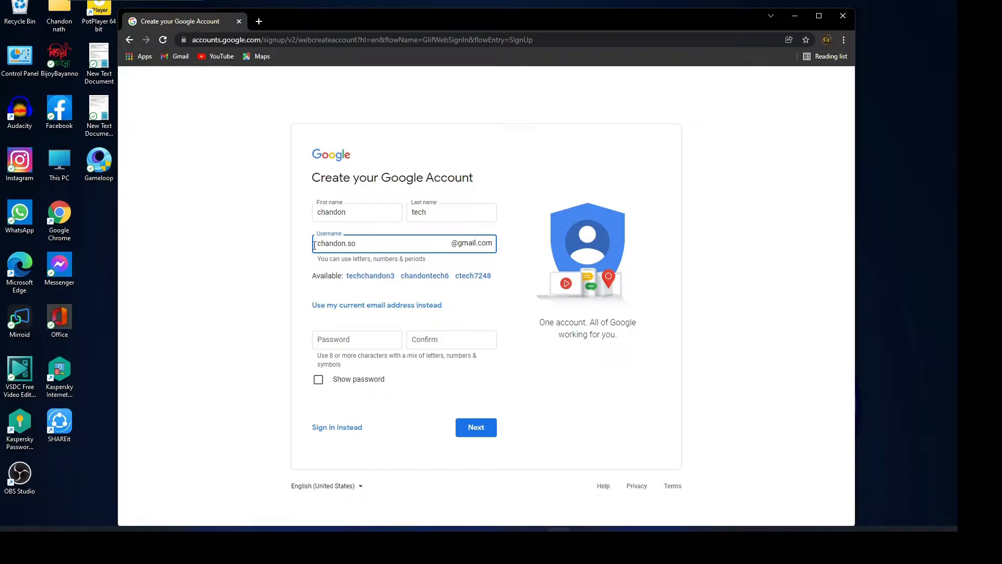
Step: Re-enter the period in the username and move to Password to check availability
click(348, 245)
key(BackSpace)
text(.)
click(343, 341)
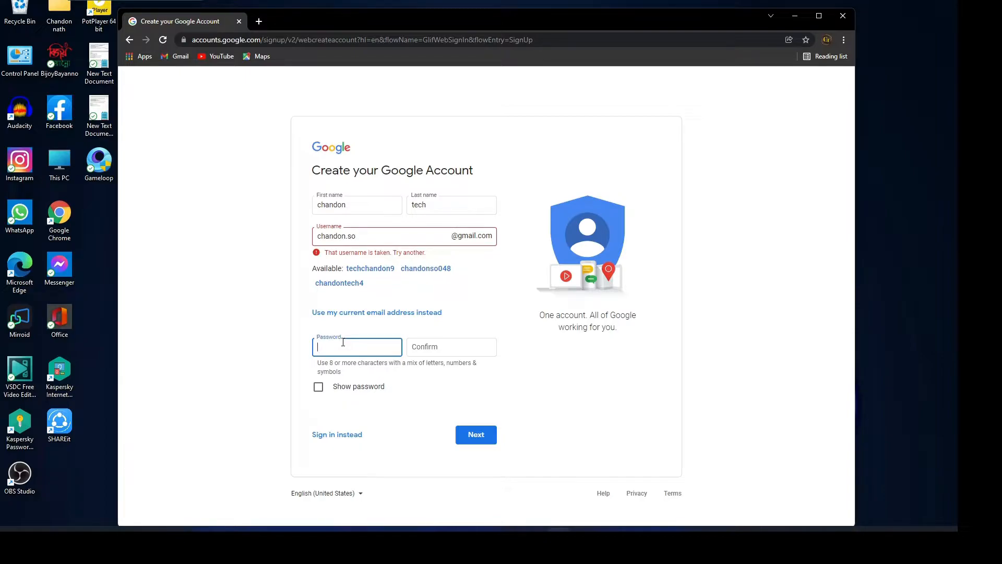
Step: Replace the taken username's last letter with 'm' so it is accepted
click(361, 236)
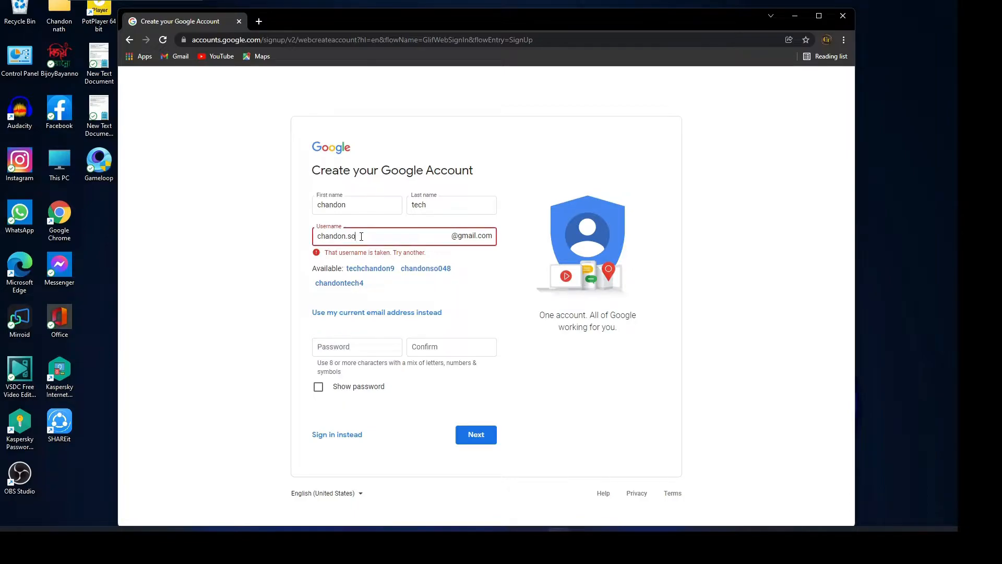
key(BackSpace)
text(m)
click(347, 349)
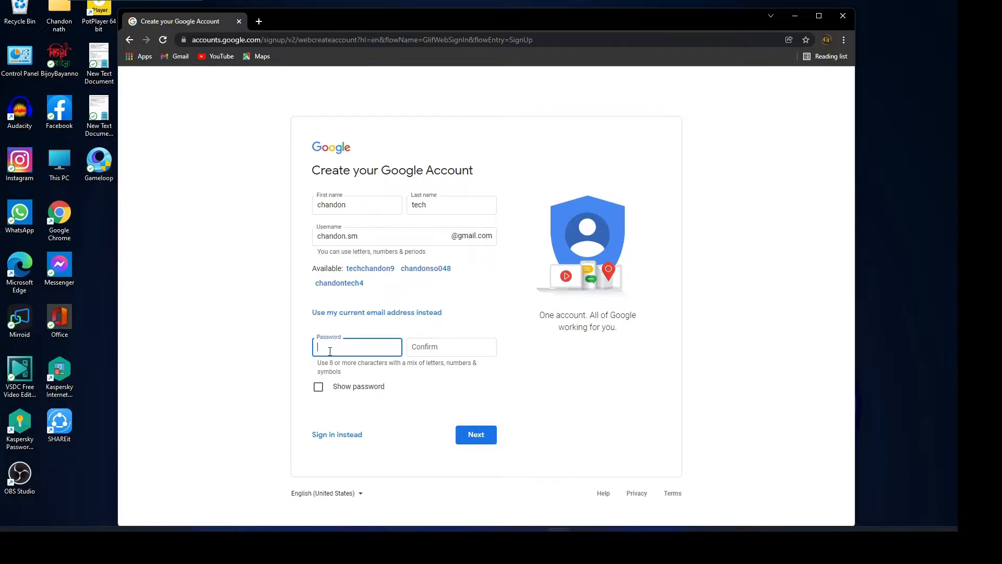
Step: Type the account password with Show password turned on
text(•••••••)
click(319, 387)
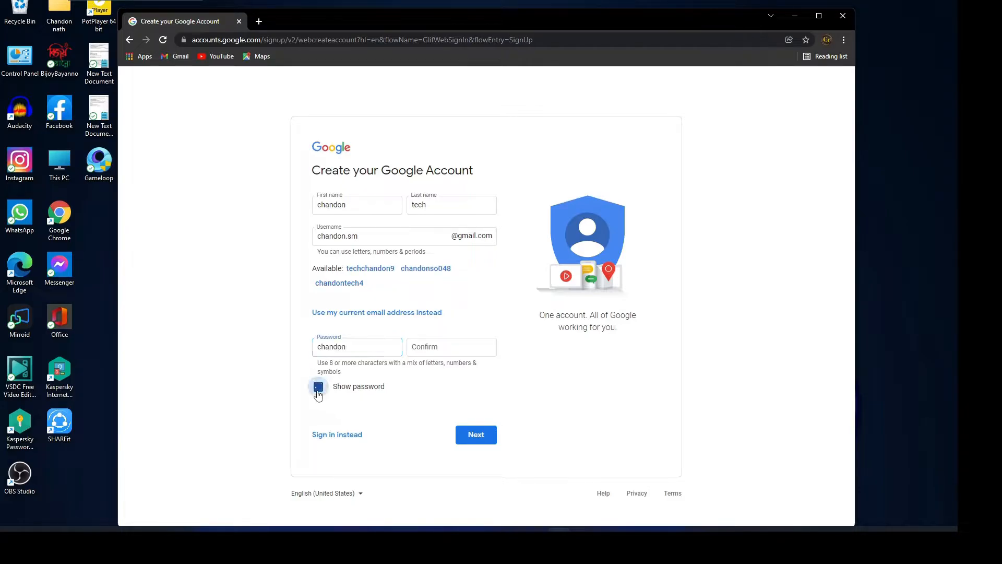
click(355, 347)
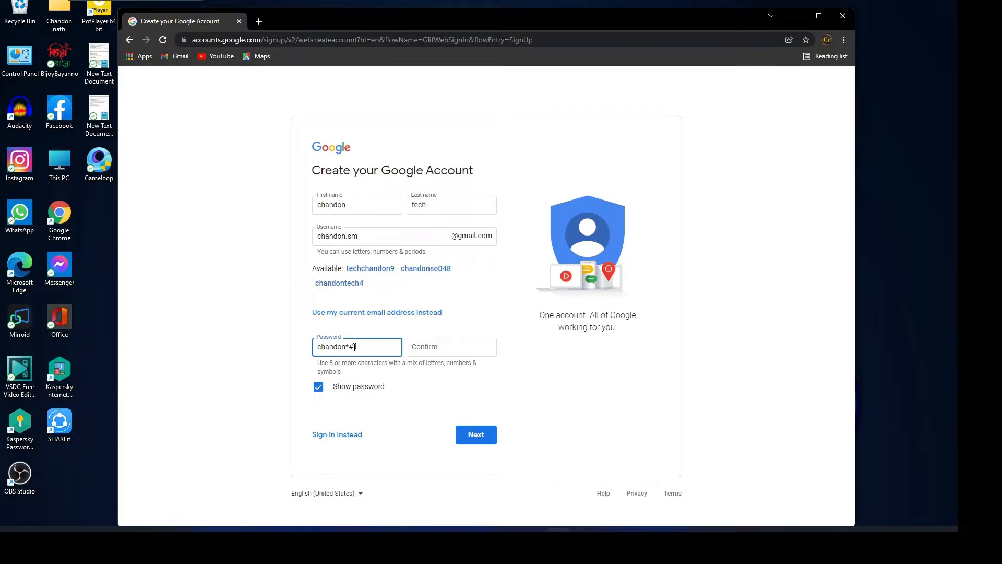
Step: Copy the password and paste it into the Confirm field
drag(363, 346, 317, 348)
right_click(327, 347)
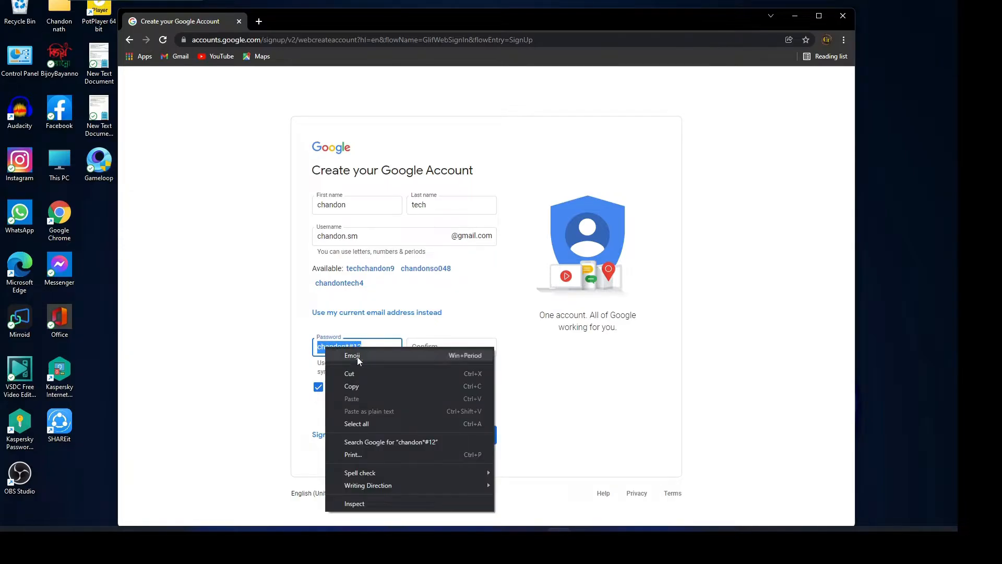
click(361, 384)
click(419, 348)
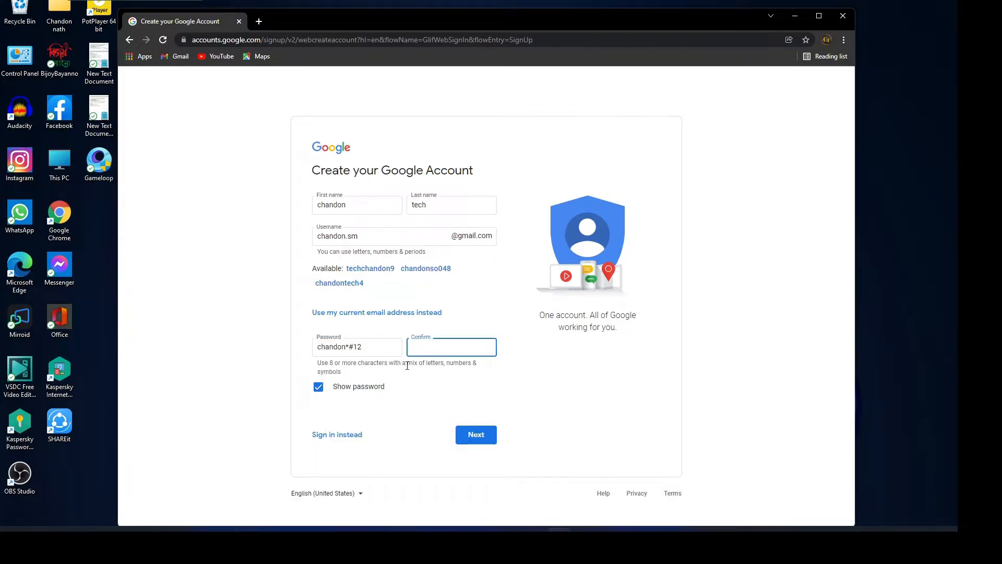
key(ctrl+v)
Step: Submit the name and password details and enter the phone number
click(468, 440)
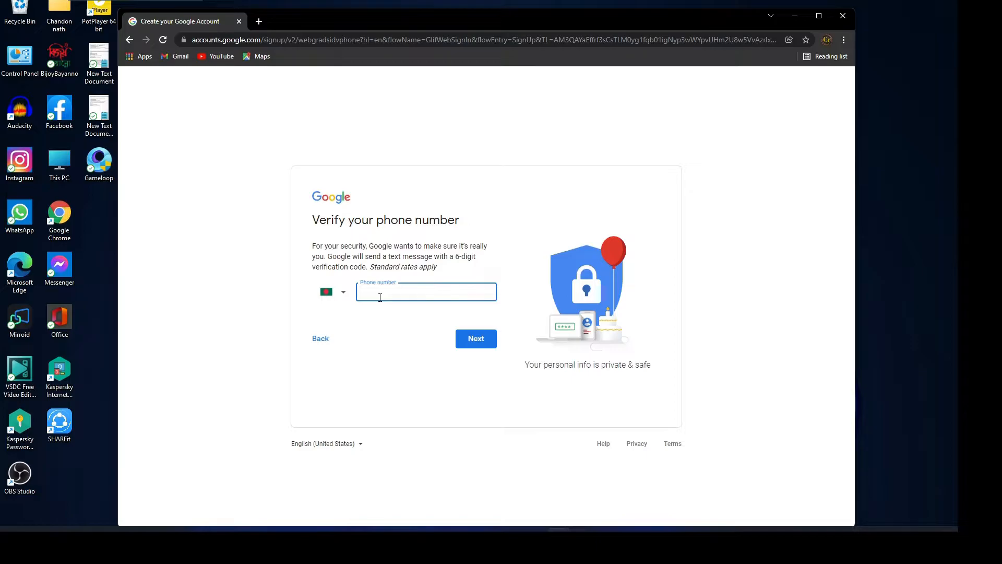
text(0181****)
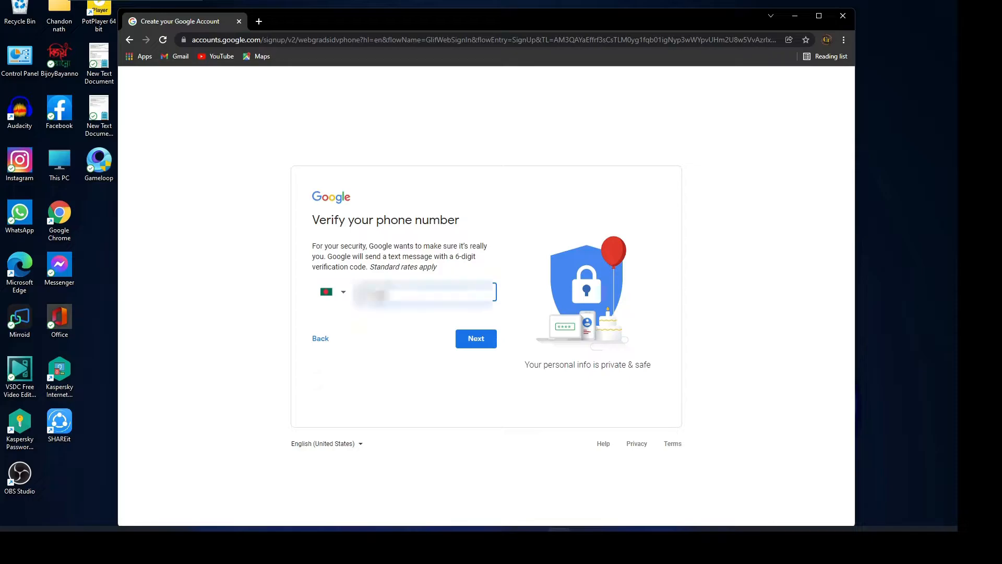
text(***)
Step: Request the texted code, then enter and verify the 6-digit code
click(472, 346)
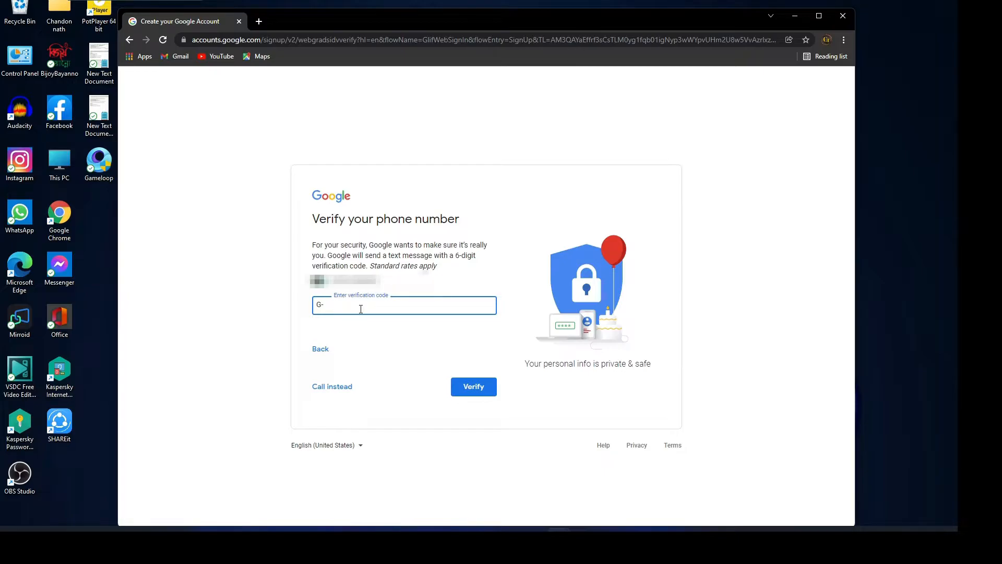
click(475, 393)
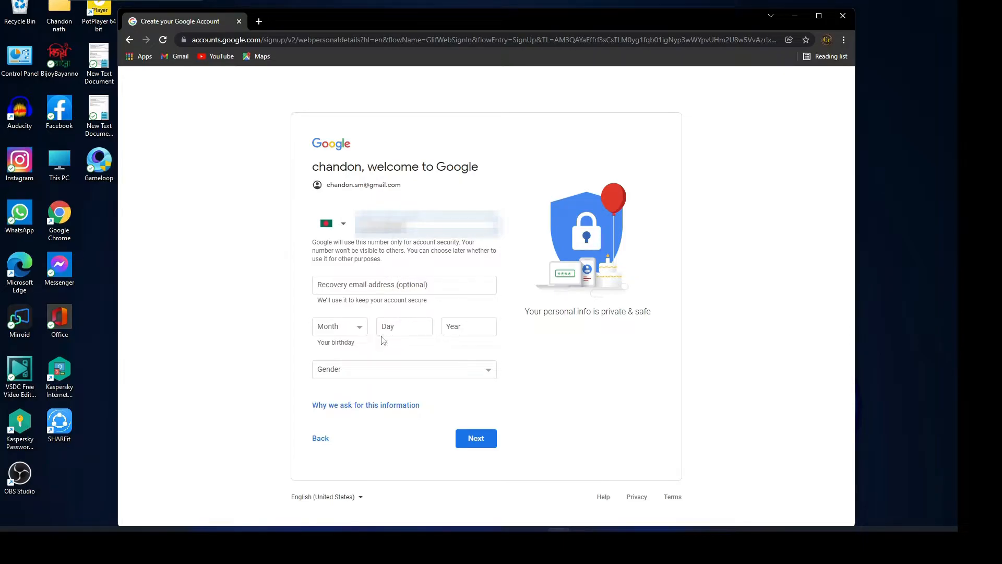
click(349, 288)
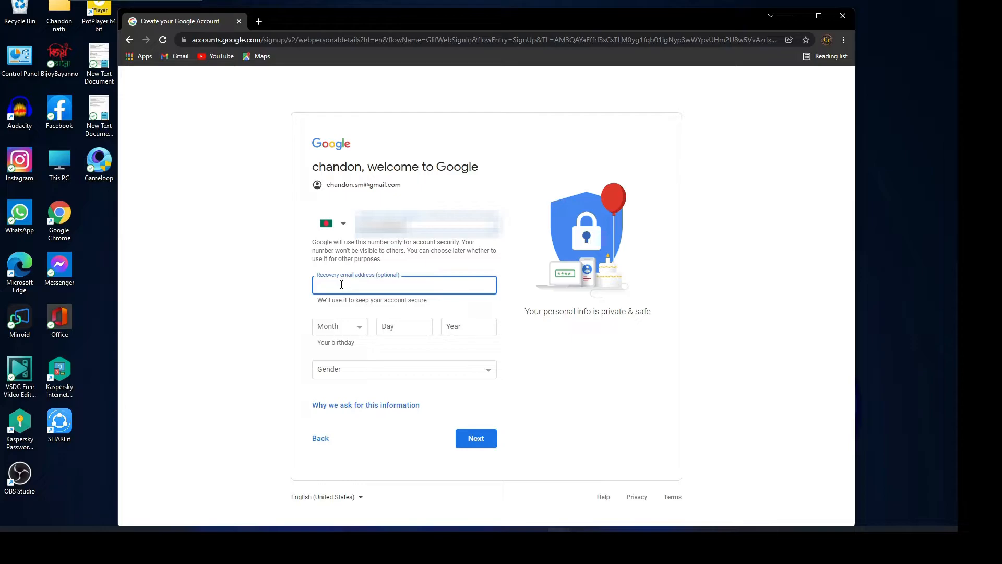
click(359, 328)
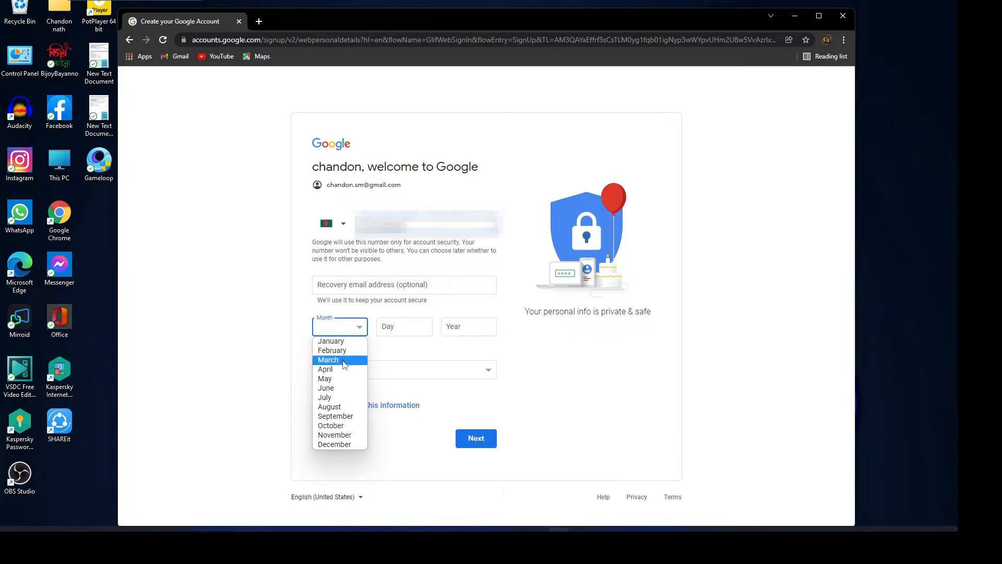
click(346, 361)
click(404, 330)
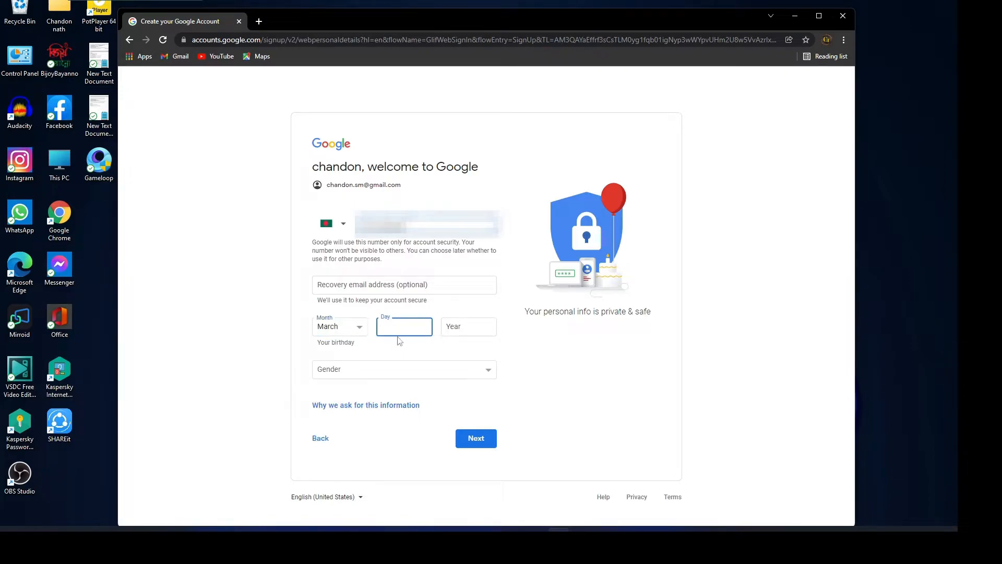
click(473, 332)
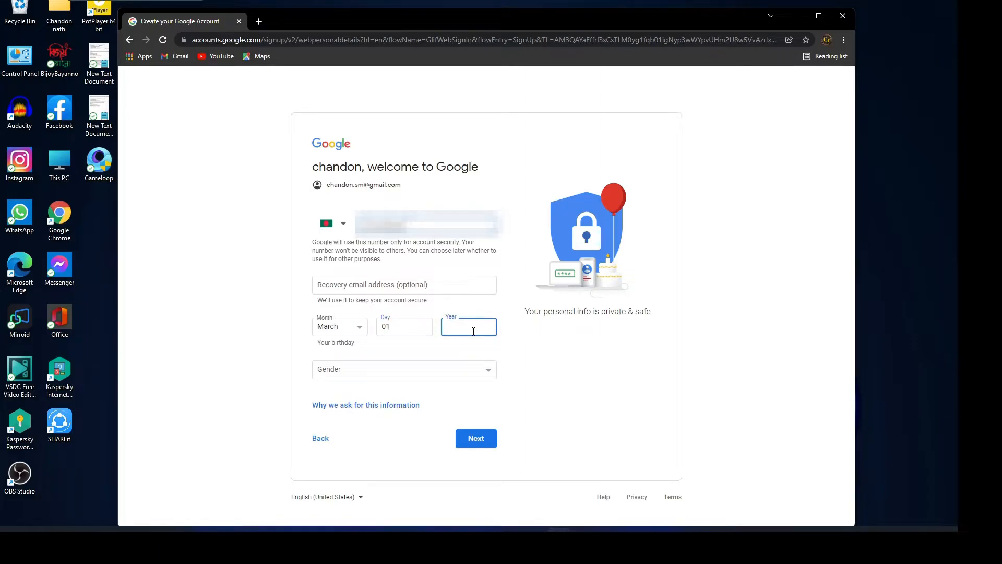
click(462, 370)
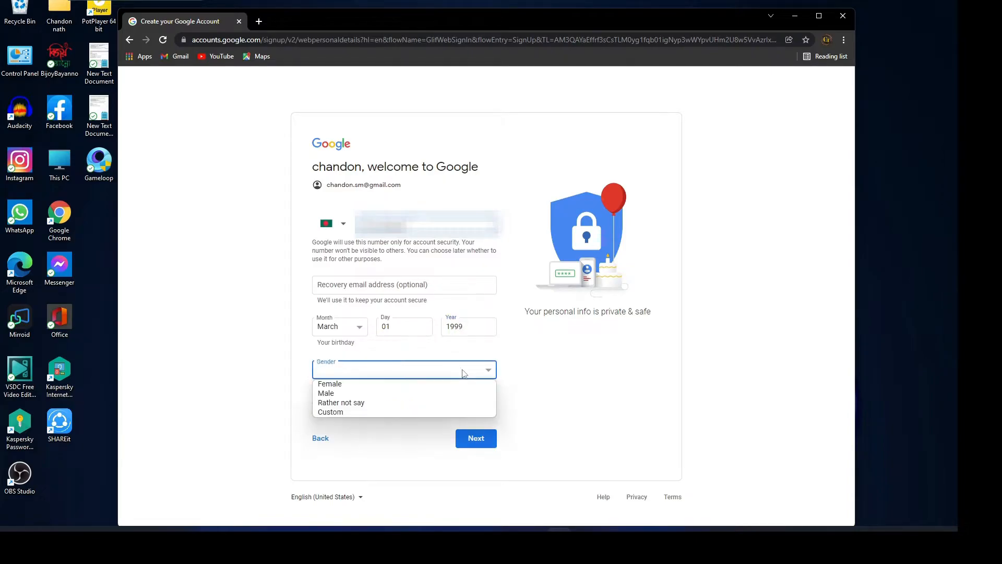
click(352, 395)
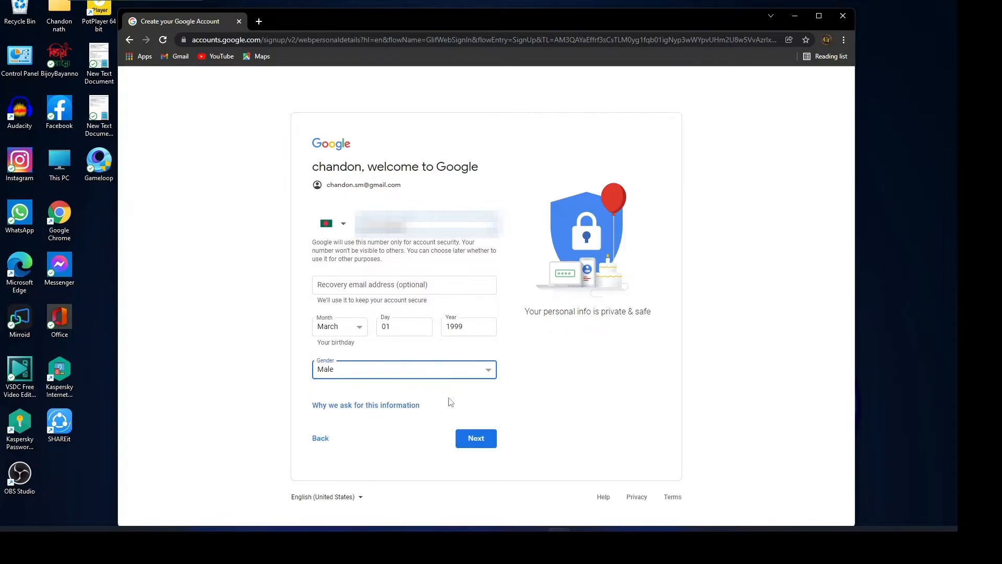
click(473, 441)
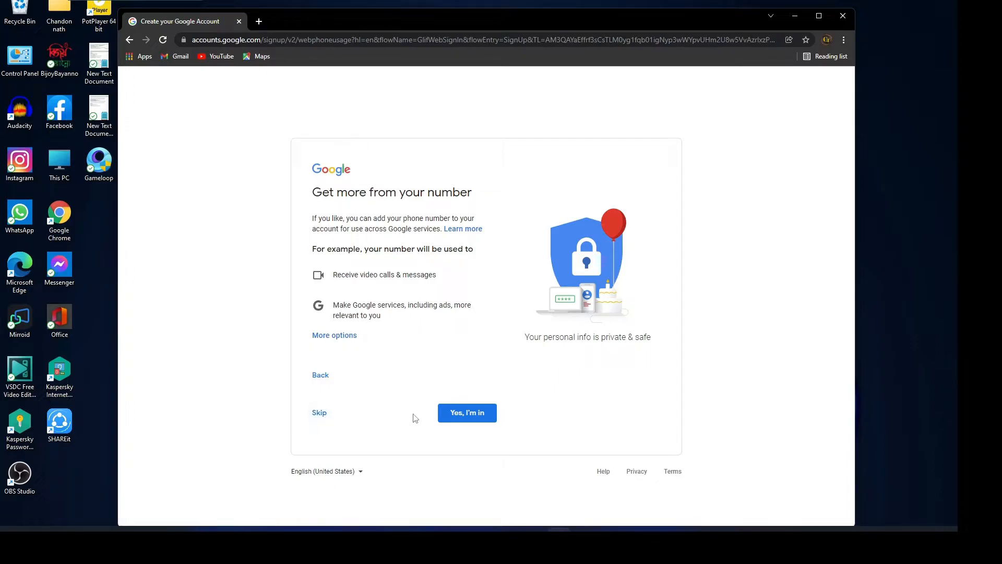
Step: Agree to use the phone number and accept the Privacy and Terms
click(459, 420)
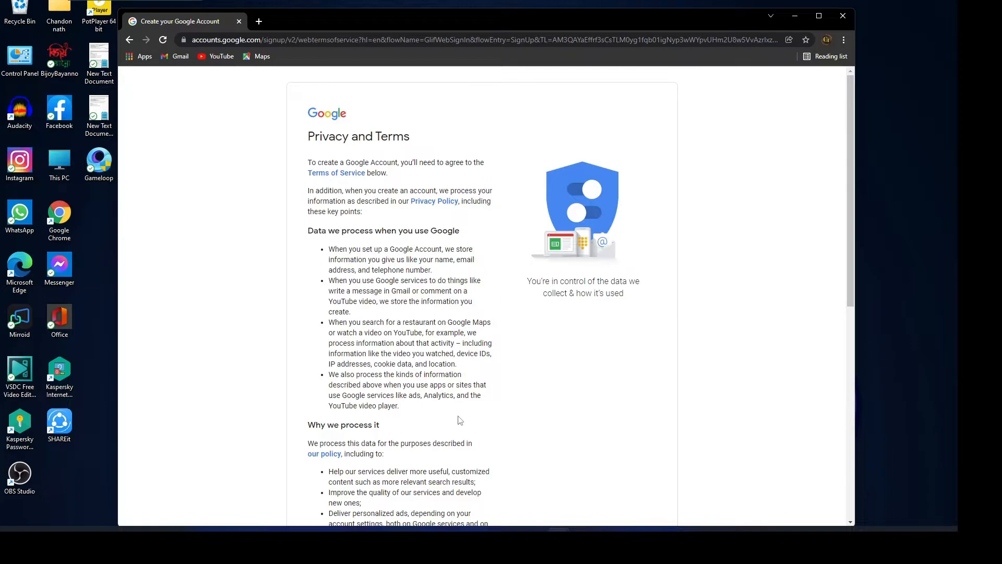
scroll(437, 409, down, 1)
scroll(437, 409, down, 7)
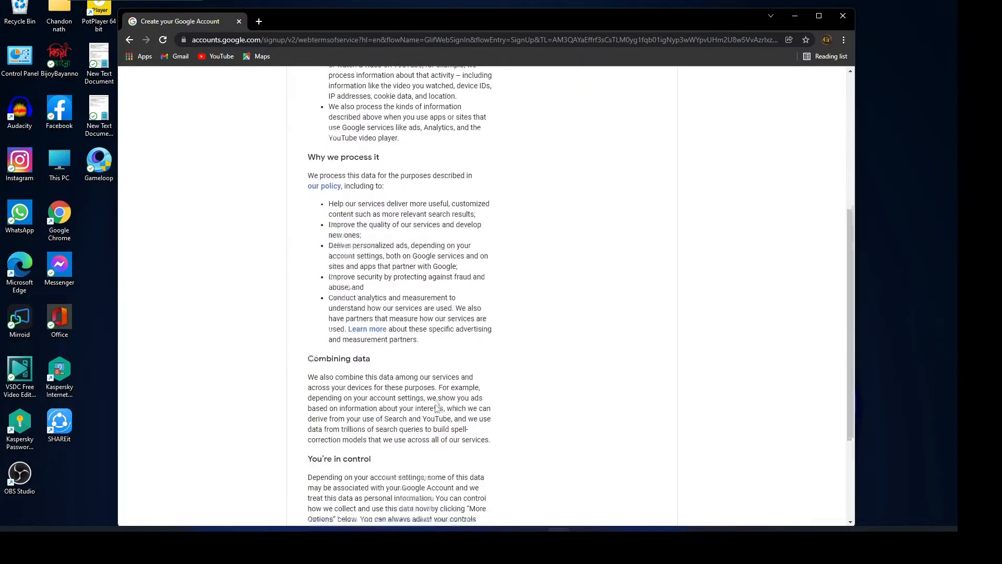
click(466, 453)
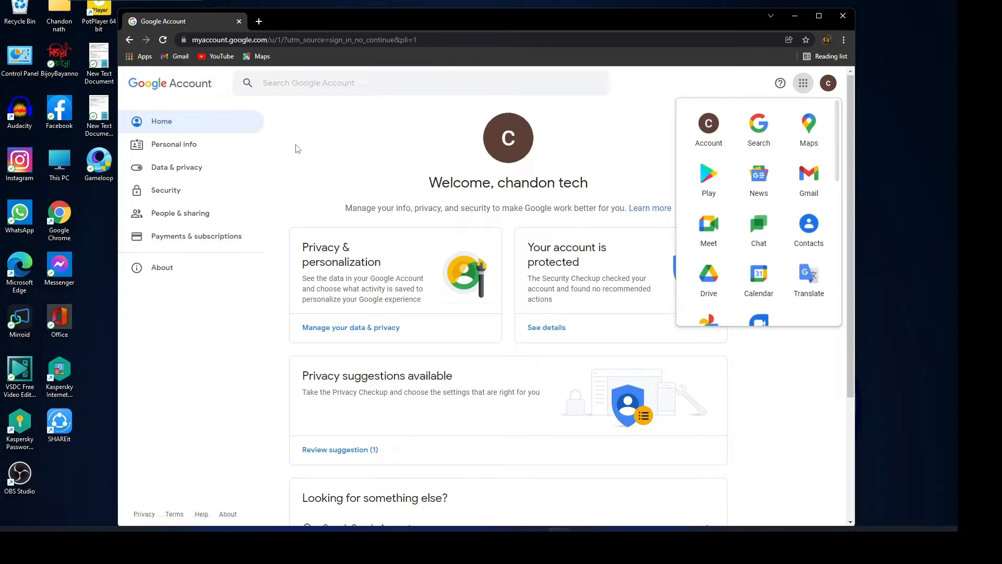
Step: Upload the portrait photo from the computer and save it as the profile picture
click(314, 149)
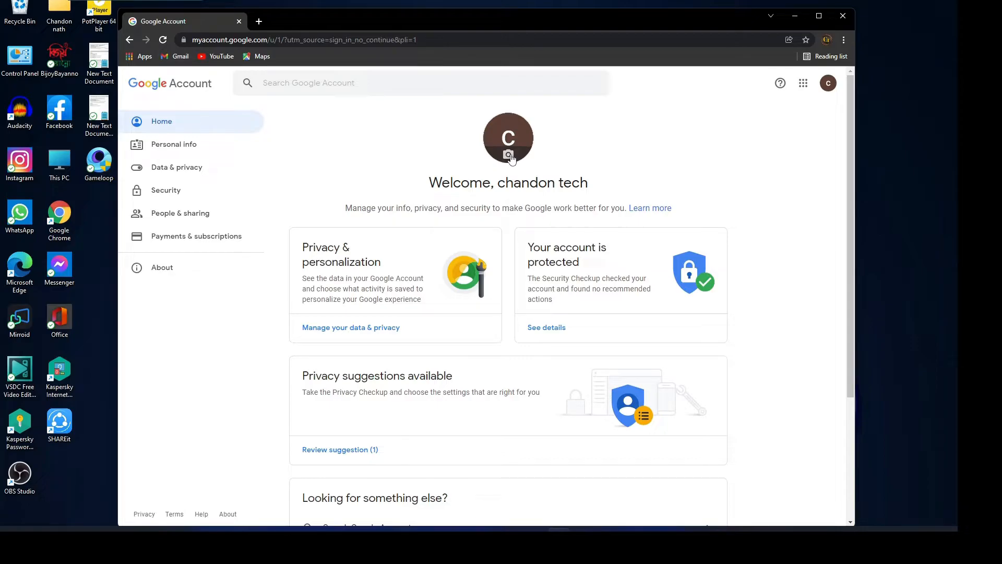
click(509, 155)
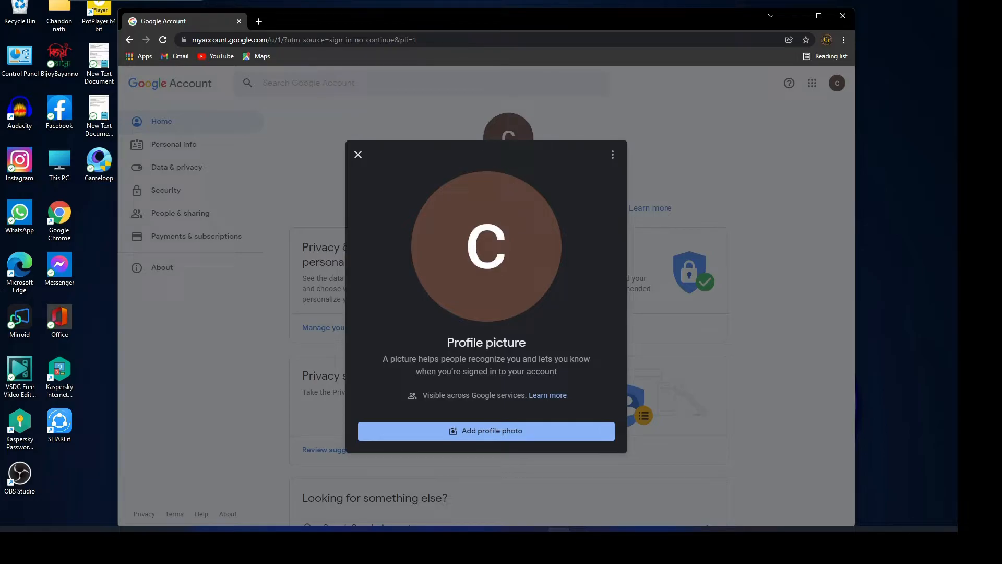
click(484, 439)
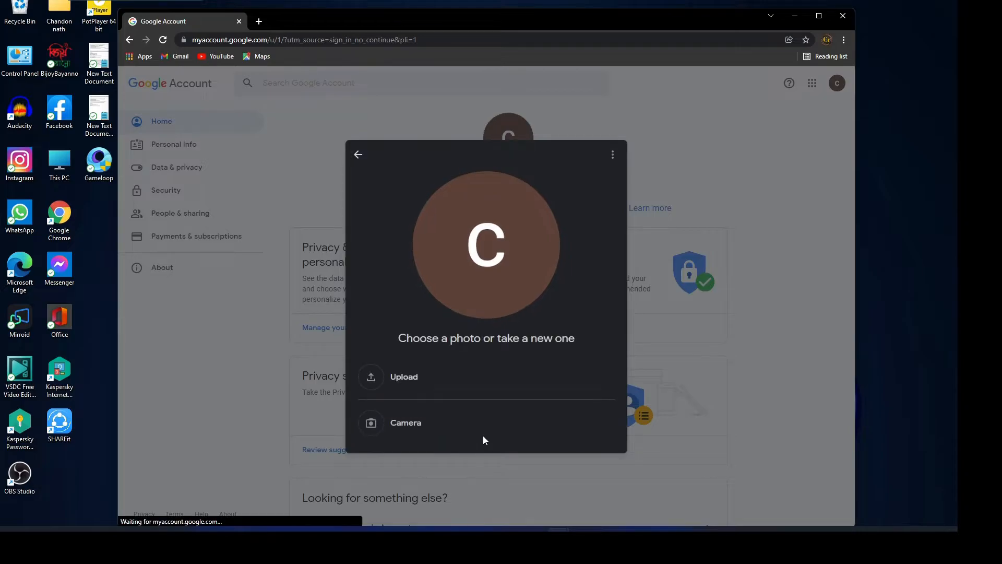
click(405, 385)
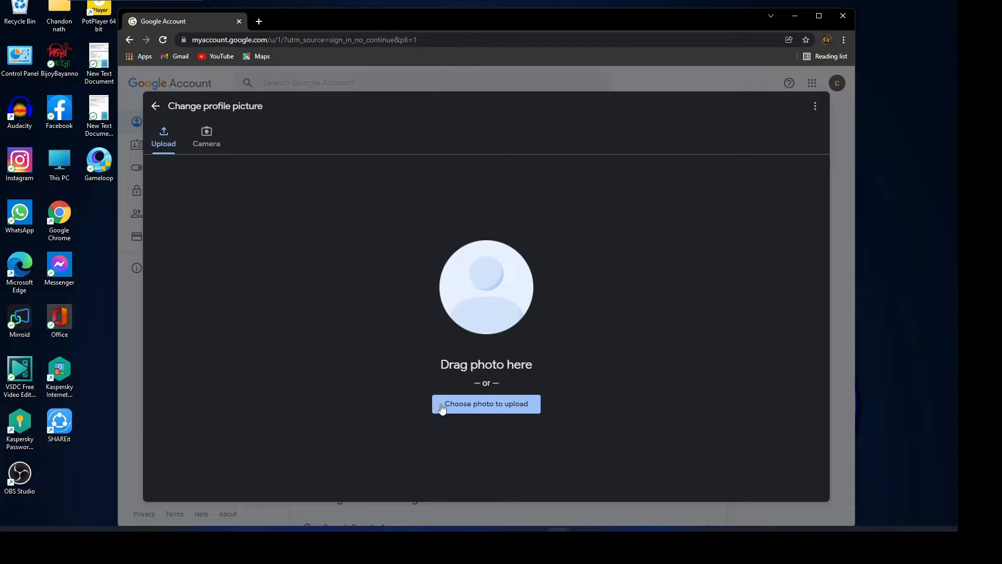
click(458, 408)
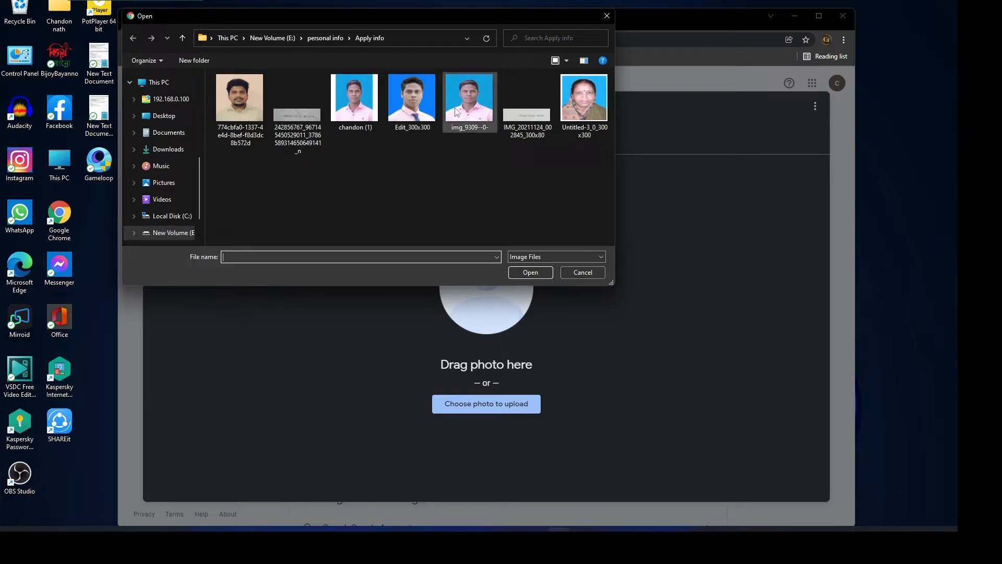
click(456, 111)
click(531, 272)
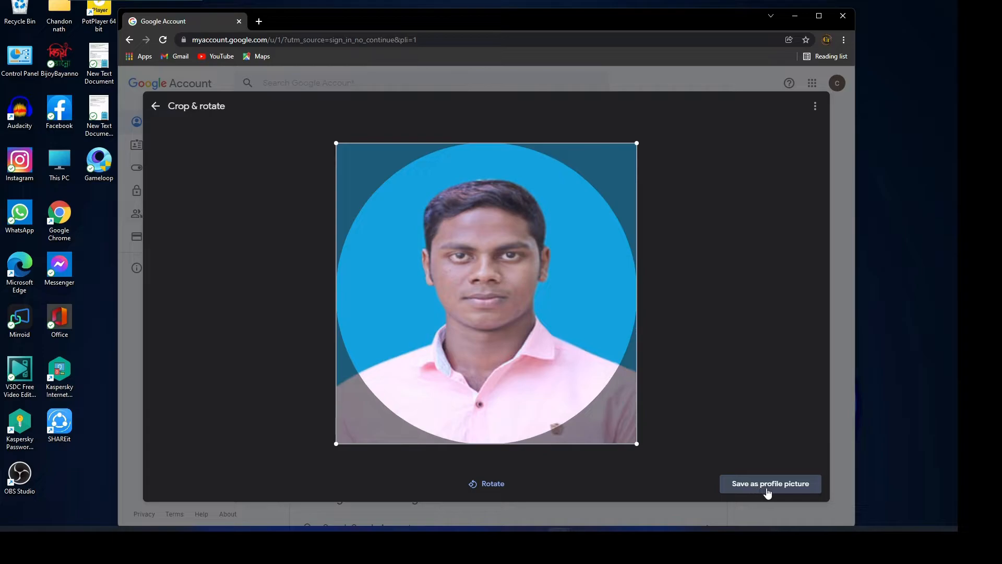
click(770, 493)
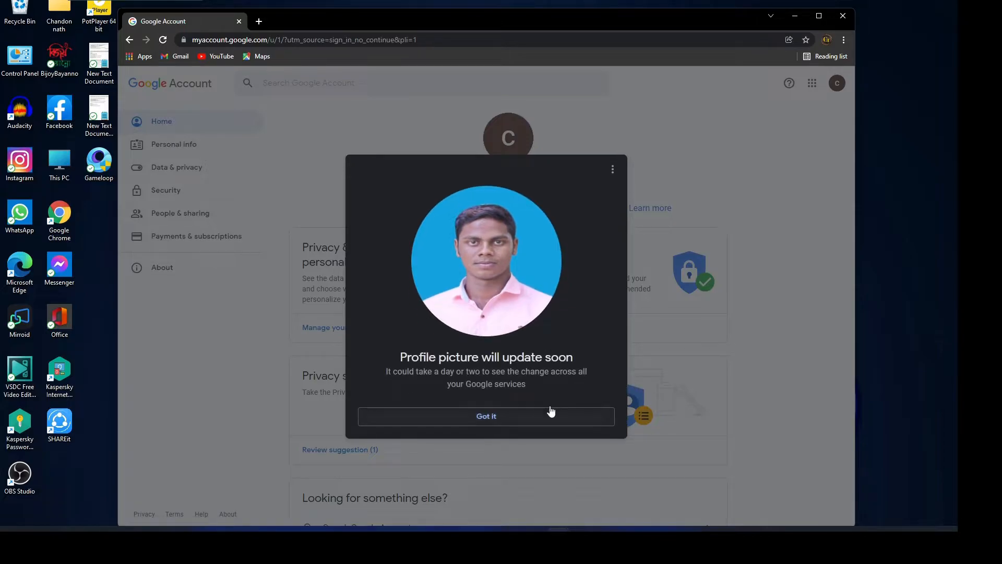
click(522, 418)
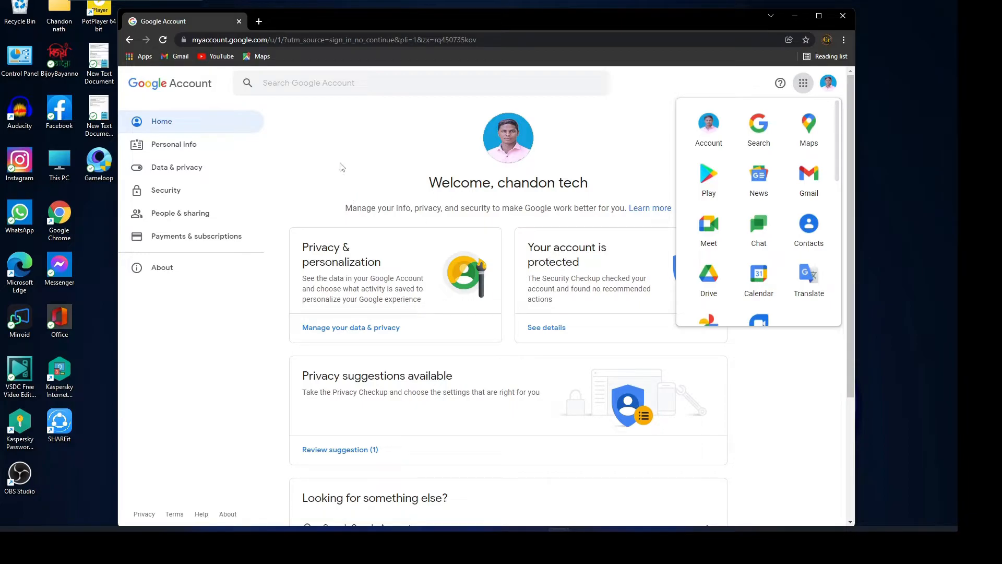
Step: Go to Security and open the 2-Step Verification entry under Signing in to Google
click(164, 197)
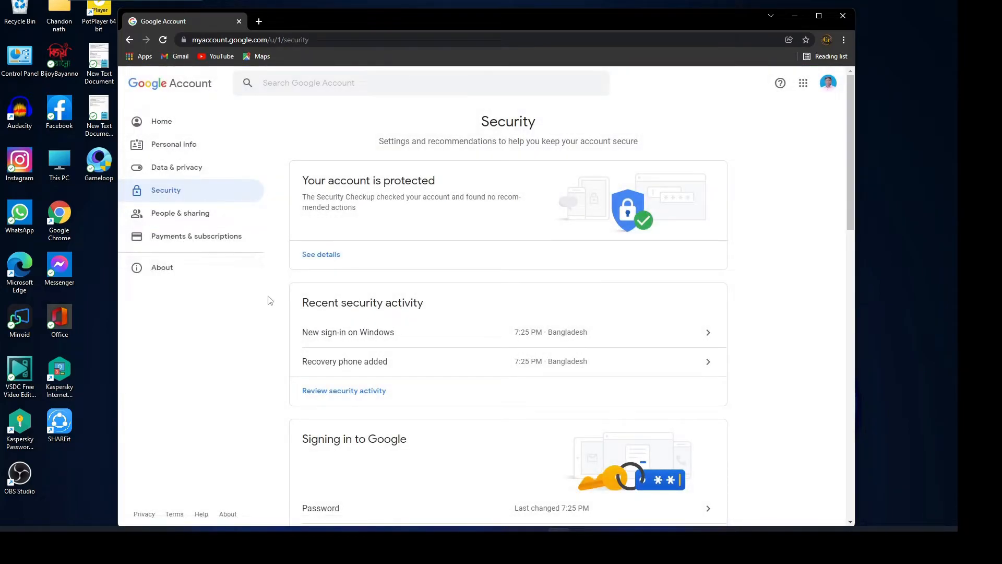
scroll(270, 301, down, 3)
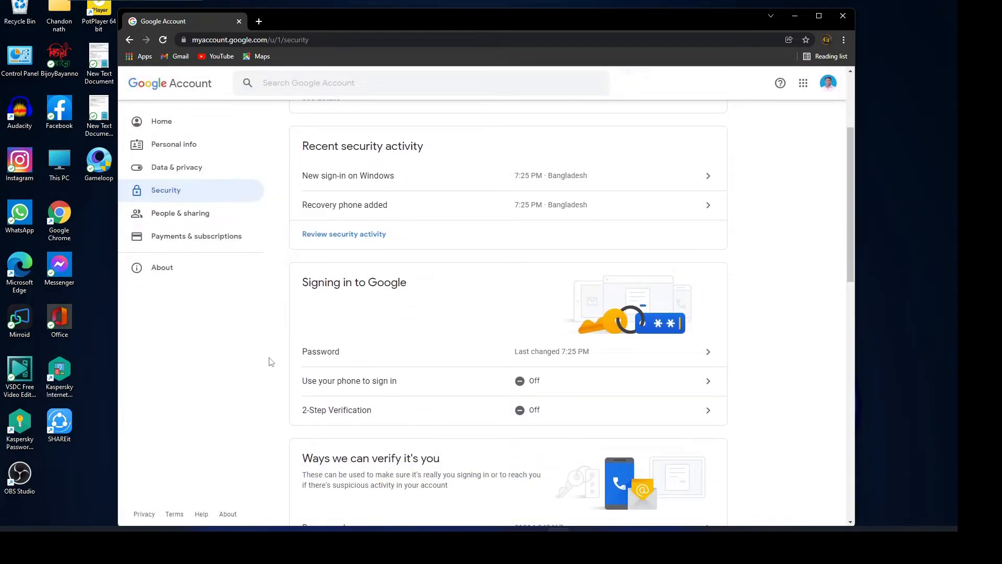
scroll(271, 362, down, 1)
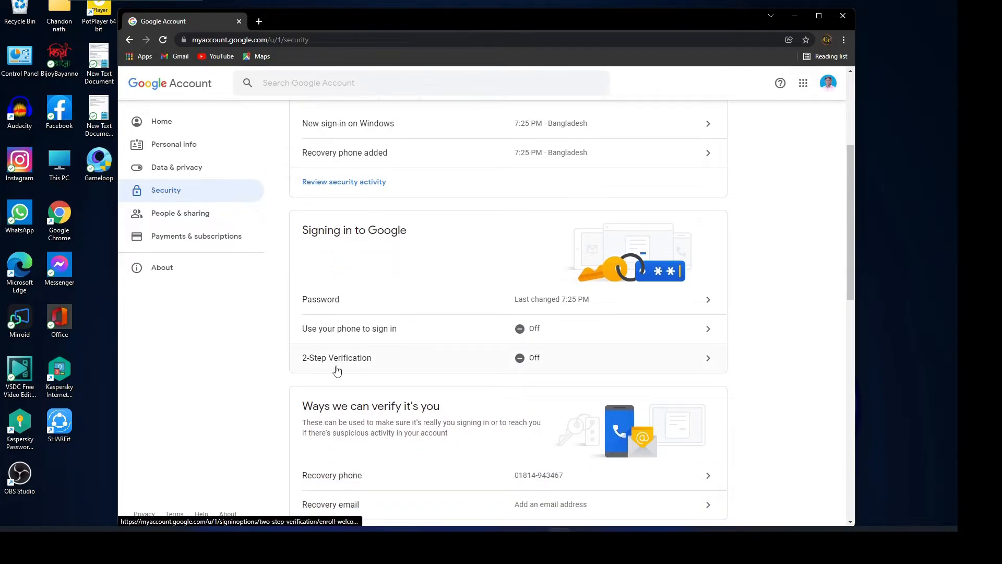
click(709, 364)
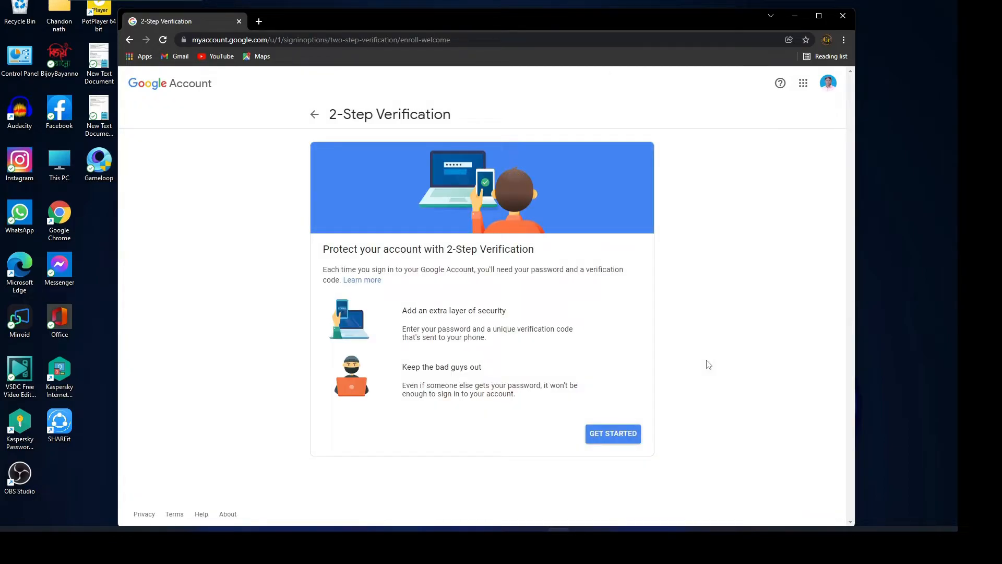
Step: Begin 2-Step Verification setup and confirm identity with the account password
click(613, 443)
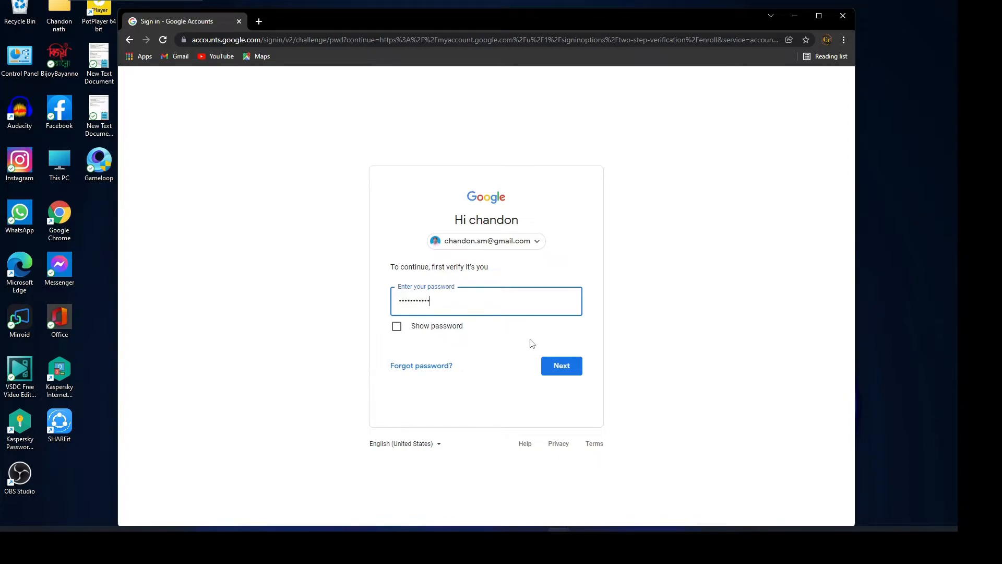
click(555, 367)
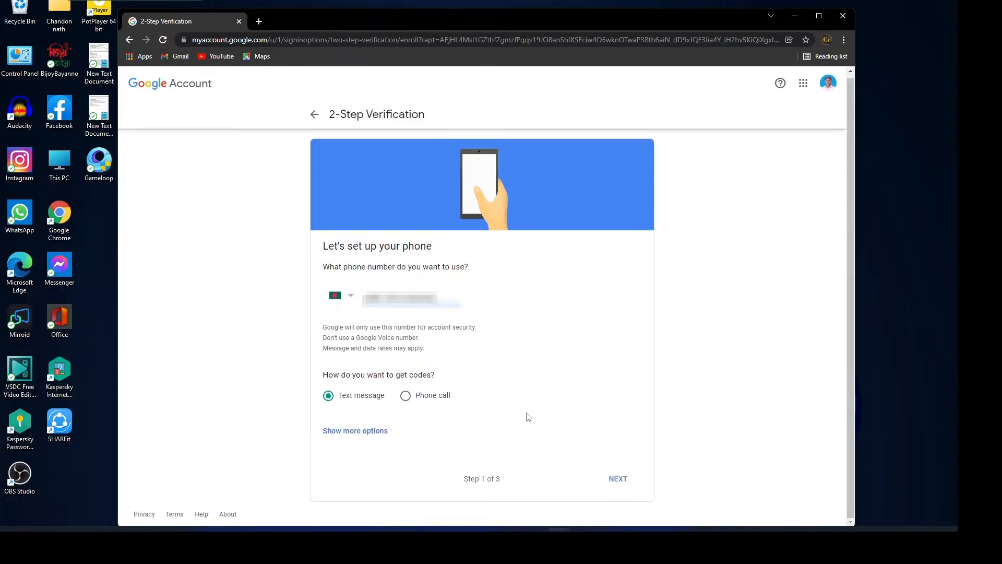
Step: Verify the phone with the text-message code and switch 2-Step Verification on
click(617, 482)
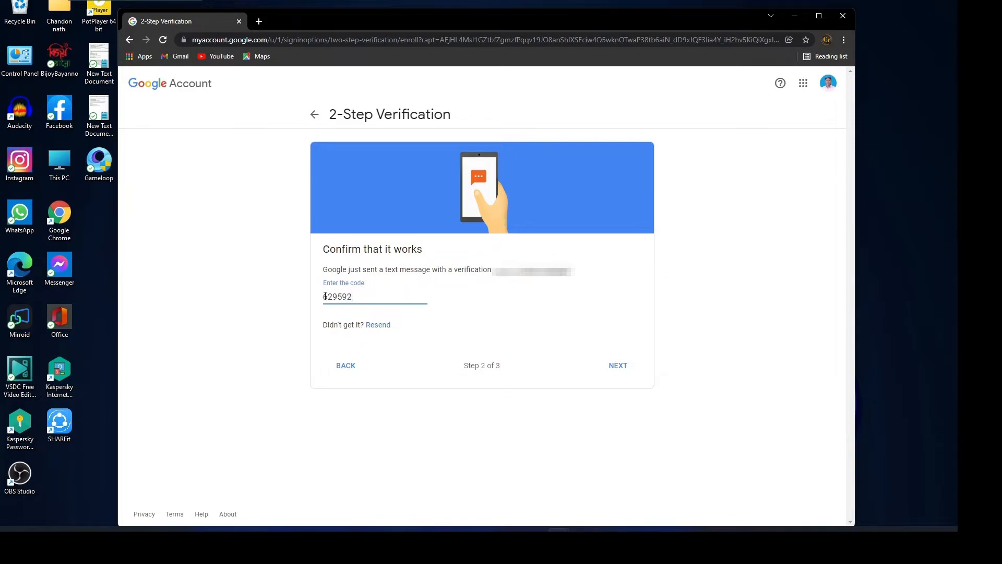
click(616, 369)
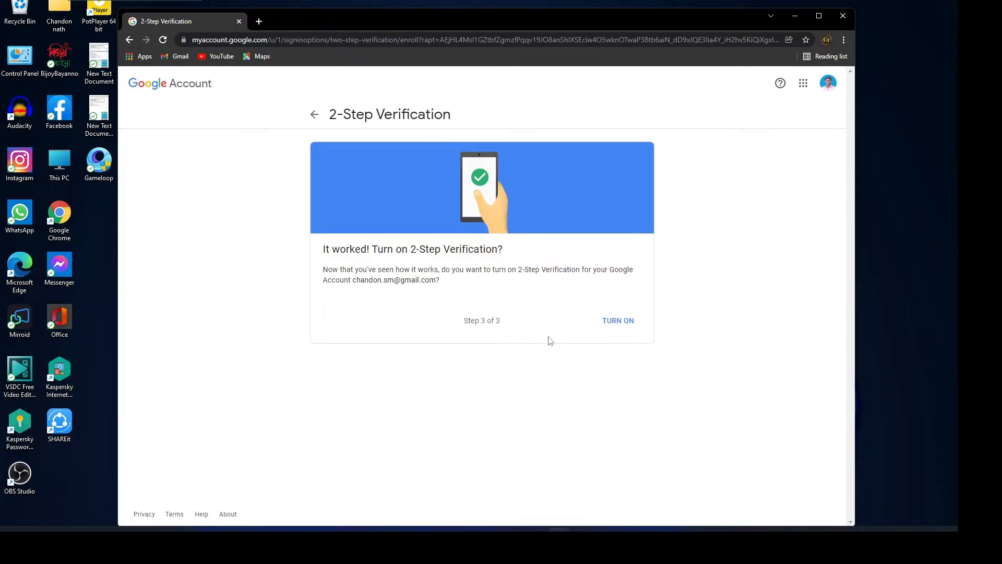
click(622, 327)
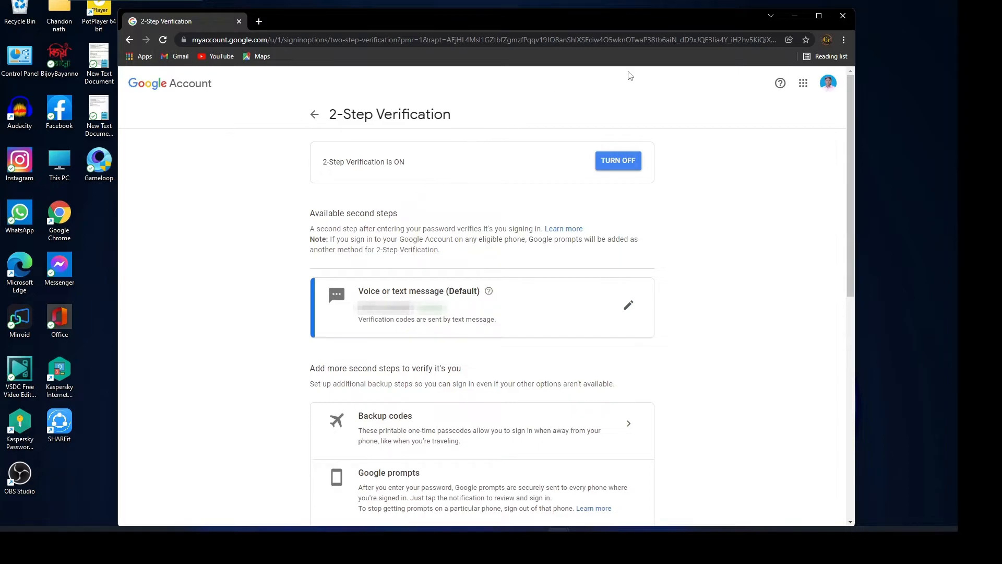
Step: Minimize the Chrome window
click(791, 22)
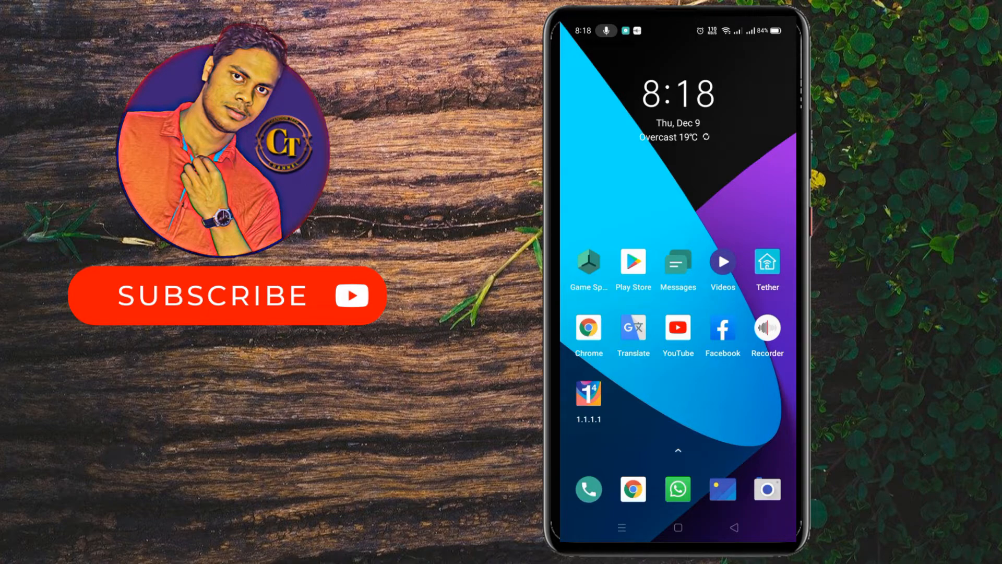
Step: Launch Chrome on the phone and search Google for 'gmail'
click(589, 328)
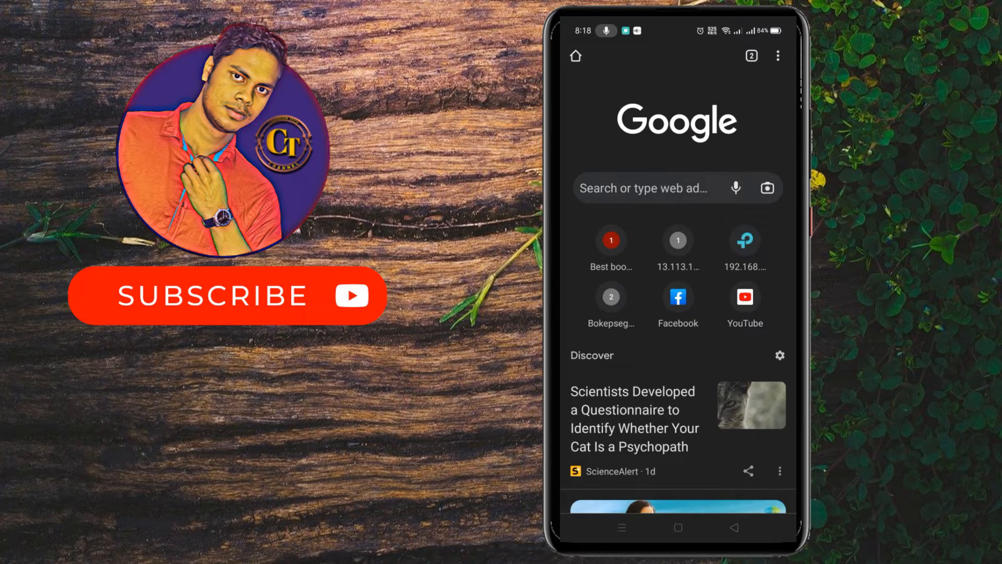
click(644, 187)
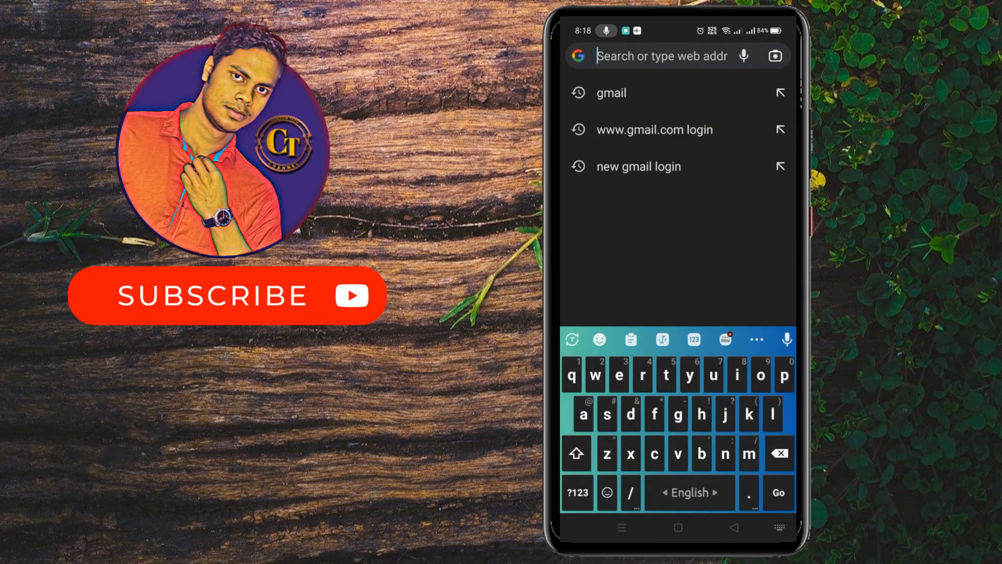
text(gmail)
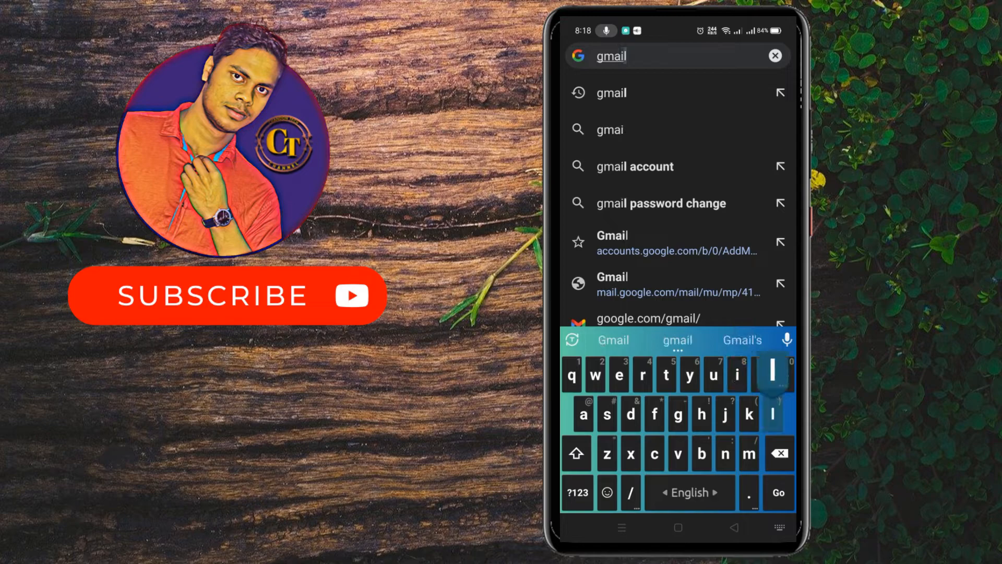
key(Return)
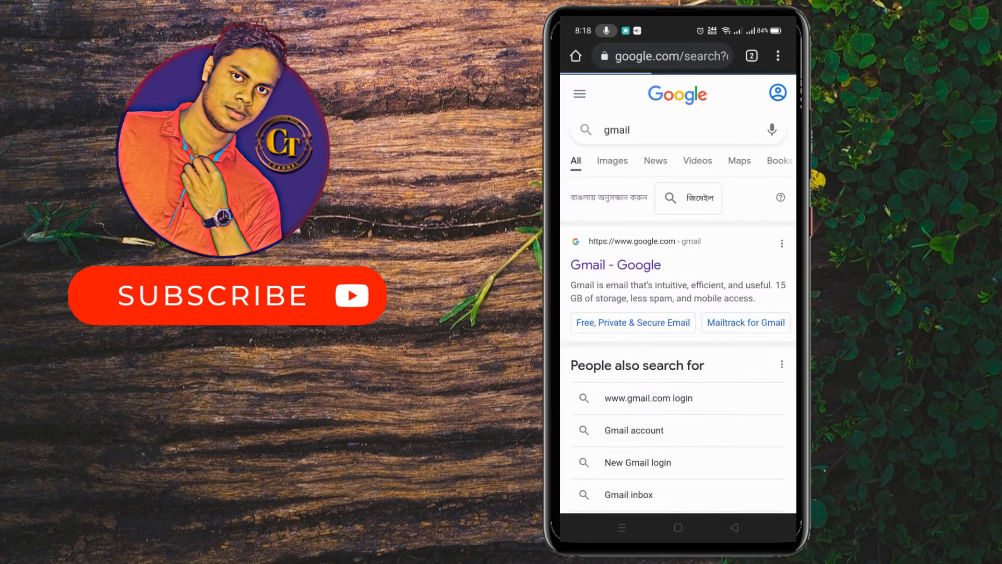